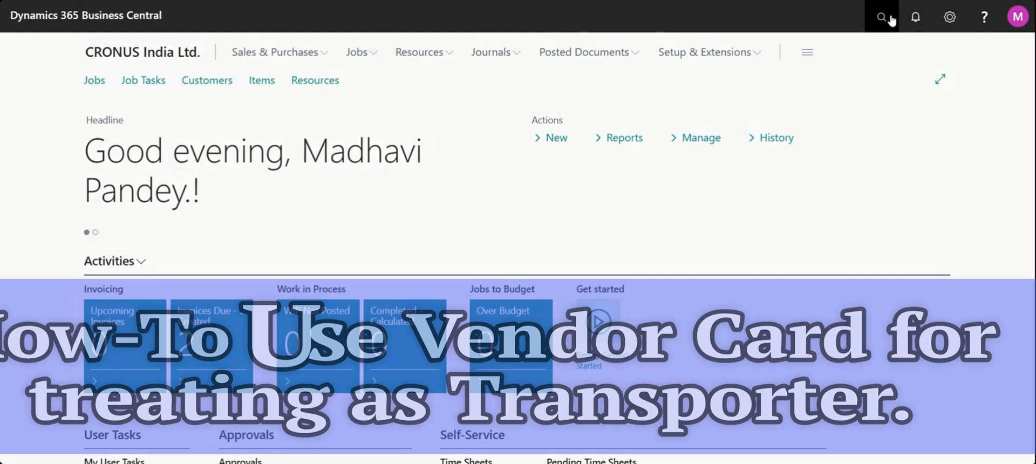
Find the Vendors list and open the card of vendor Top Bureau for editing.
{"action": "left_click", "coordinate": [891, 19]}
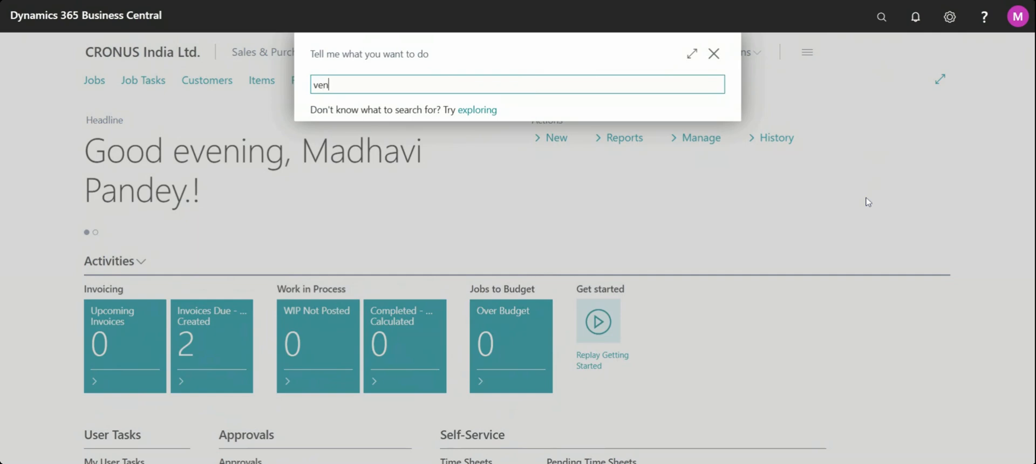
{"action": "type", "text": "vendor"}
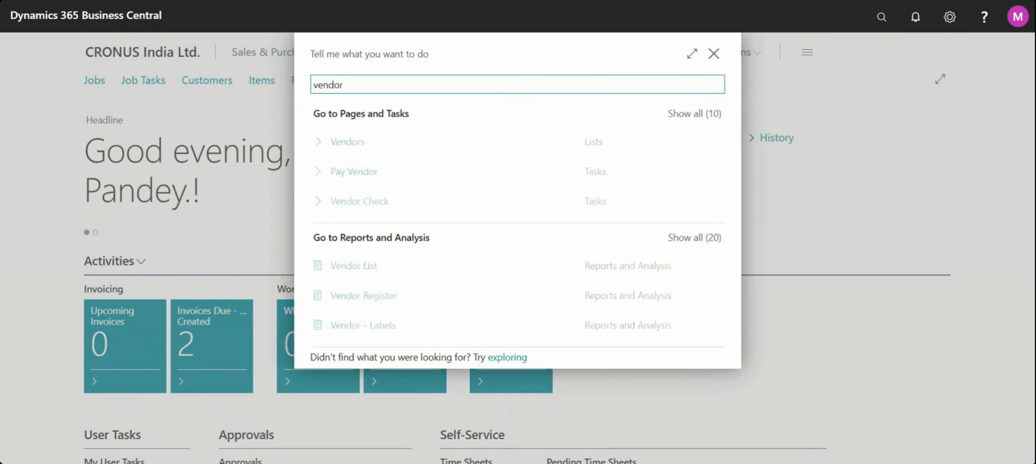
{"action": "left_click", "coordinate": [372, 153]}
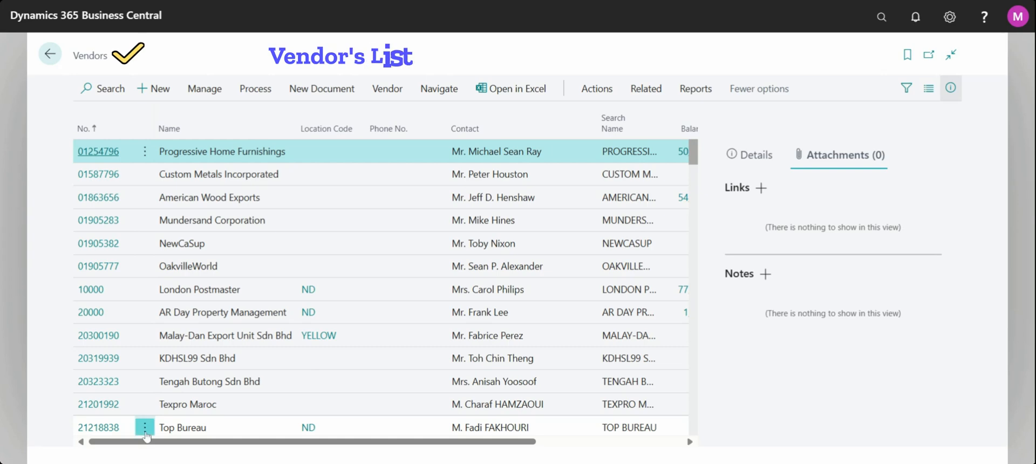
{"action": "left_click", "coordinate": [145, 428]}
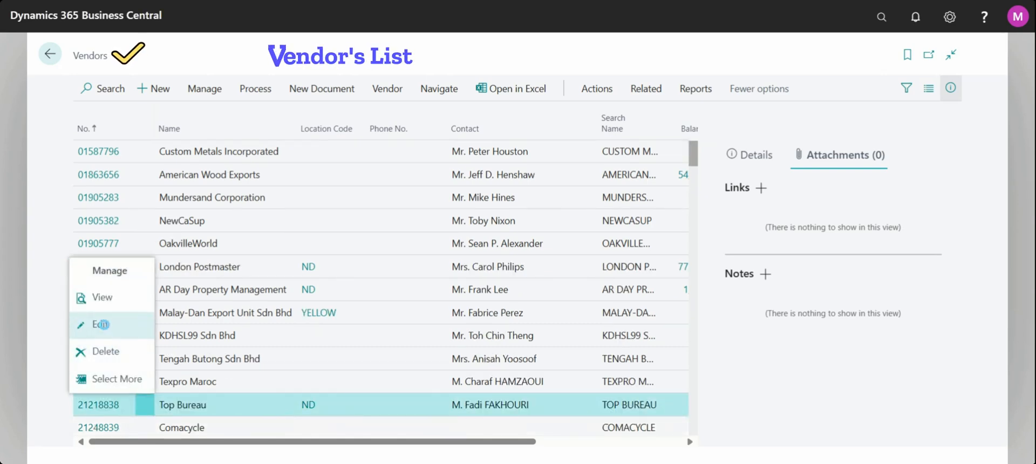
{"action": "left_click", "coordinate": [90, 323]}
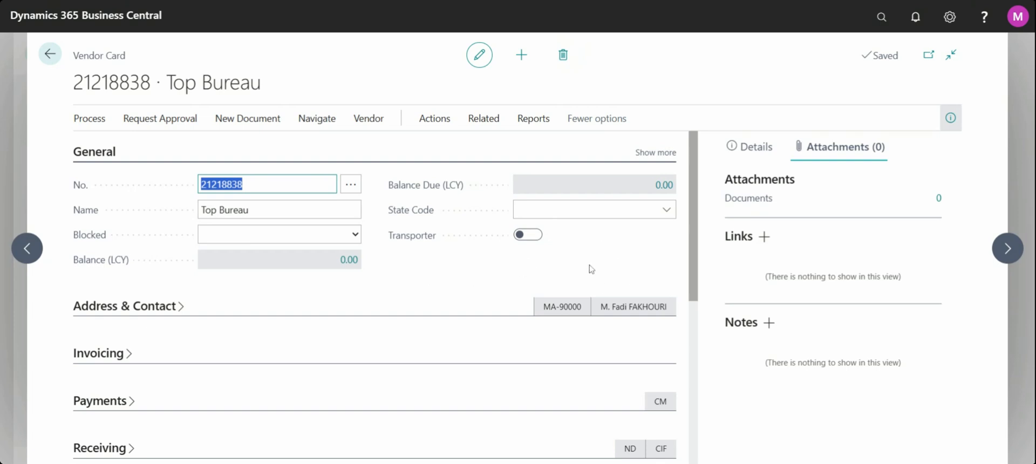
Turn on the Transporter option in the General section of the Top Bureau vendor card.
{"action": "left_click", "coordinate": [416, 246]}
{"action": "mouse_move", "coordinate": [418, 244]}
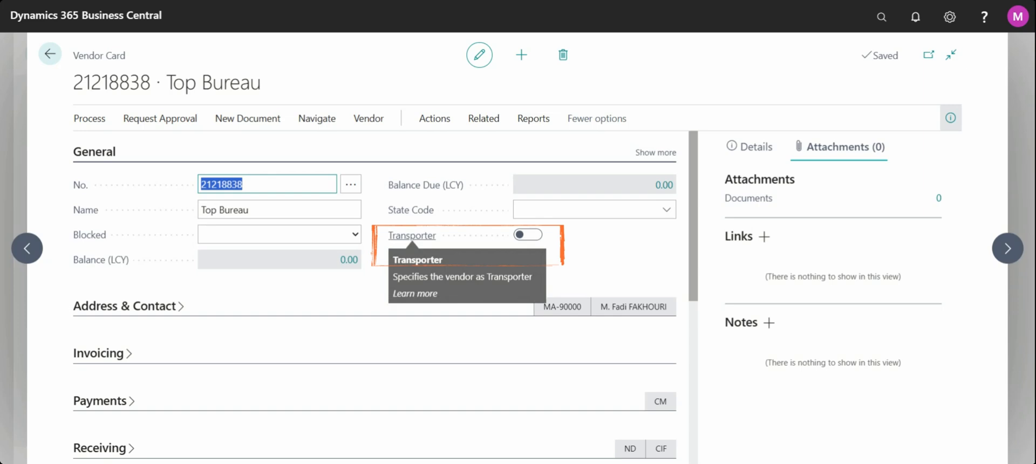
{"action": "left_click", "coordinate": [541, 239]}
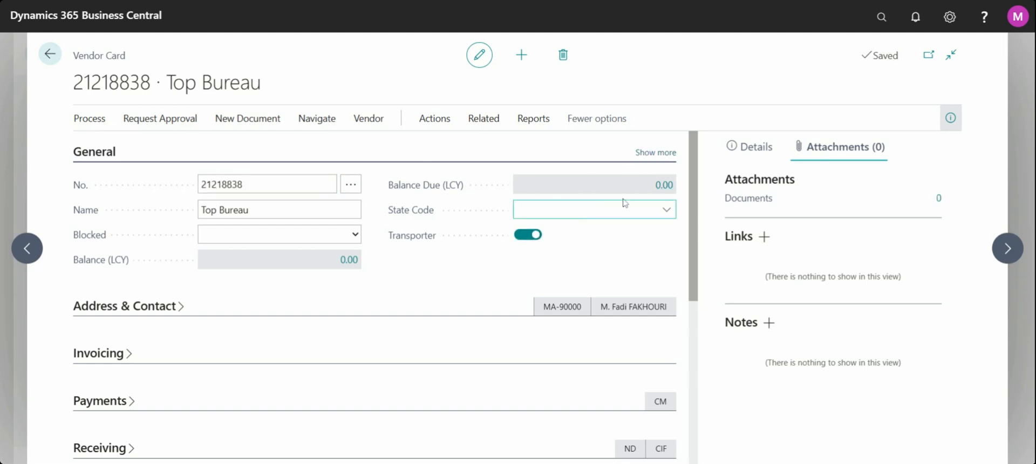
Reveal the additional General fields of the vendor card and collapse them again.
{"action": "left_click", "coordinate": [656, 152]}
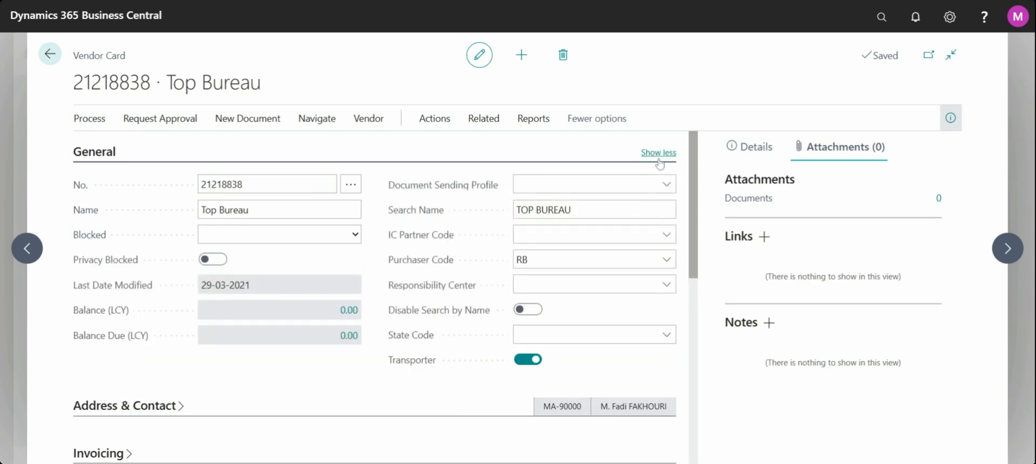
{"action": "left_click", "coordinate": [659, 156]}
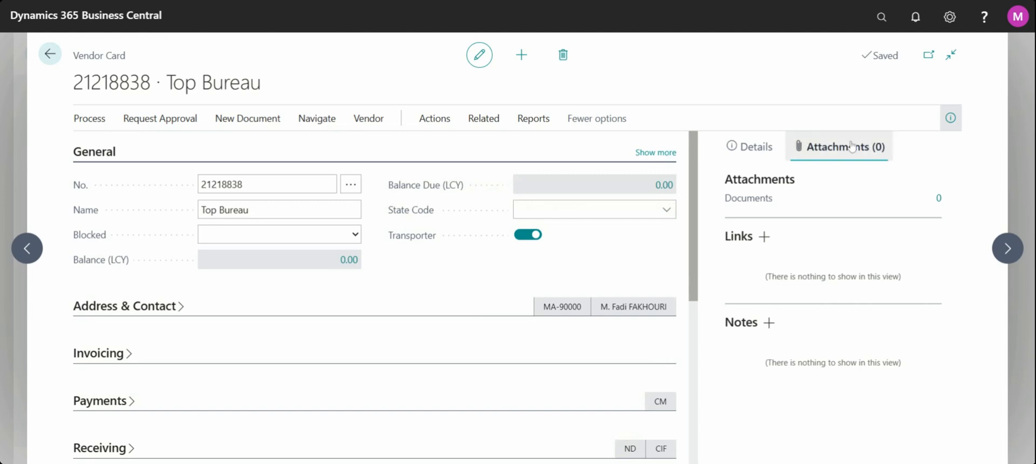
{"action": "left_click", "coordinate": [950, 17]}
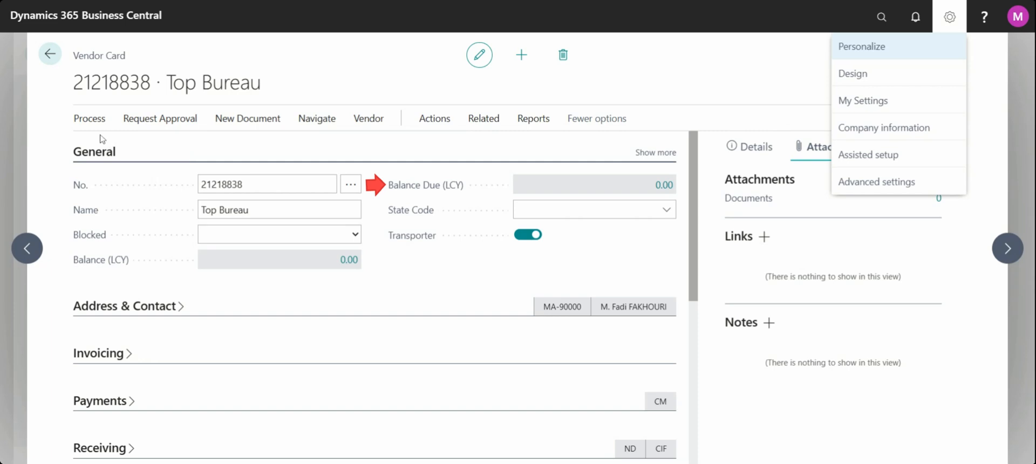
{"action": "left_click", "coordinate": [421, 267]}
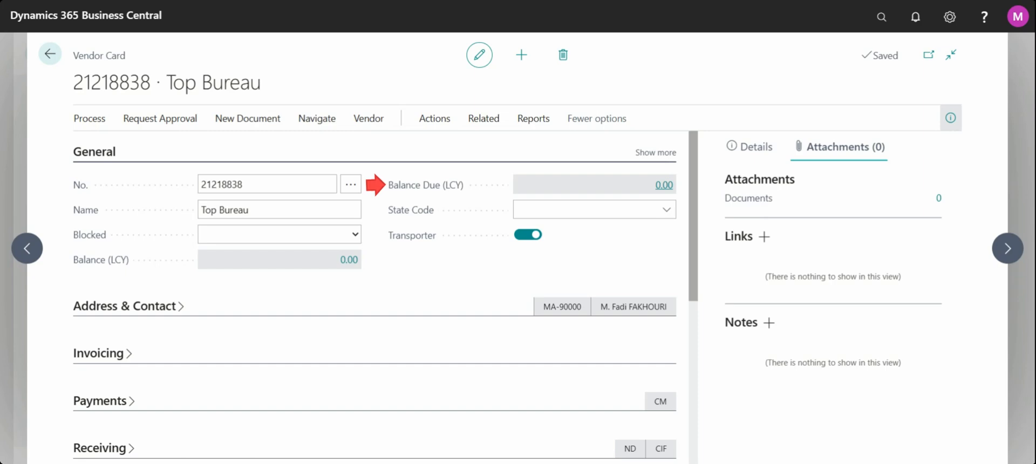
View the vendor ledger entries behind Balance Due (LCY) across all their columns, and return to the vendor card.
{"action": "left_click", "coordinate": [664, 185]}
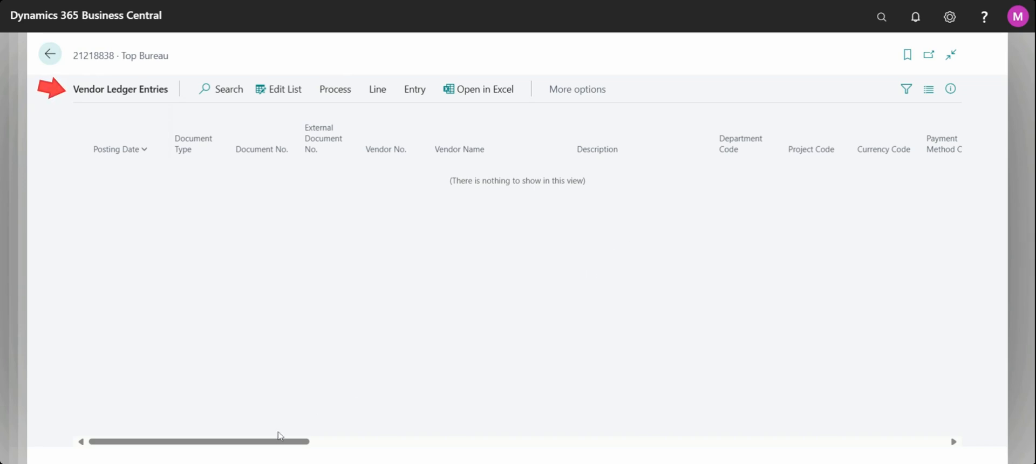
{"action": "mouse_move", "coordinate": [279, 443]}
{"action": "left_mouse_down"}
{"action": "mouse_move", "coordinate": [855, 397]}
{"action": "mouse_move", "coordinate": [971, 373]}
{"action": "mouse_move", "coordinate": [441, 305]}
{"action": "left_mouse_up"}
{"action": "left_click_drag", "start_coordinate": [221, 443], "coordinate": [867, 354]}
{"action": "left_click_drag", "start_coordinate": [294, 438], "coordinate": [989, 397]}
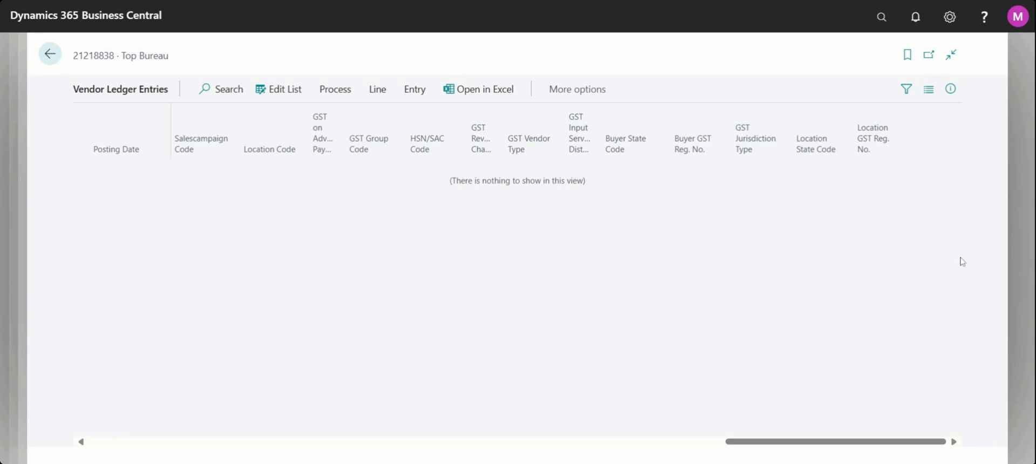
{"action": "left_click", "coordinate": [51, 60]}
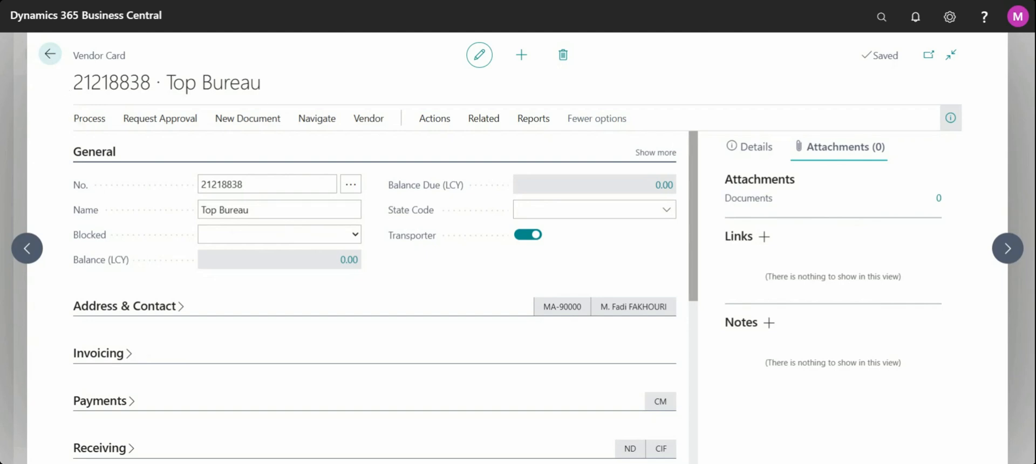
Go back from the vendor card to the Vendors list and hide the FactBox pane.
{"action": "left_click_drag", "start_coordinate": [74, 82], "coordinate": [149, 103]}
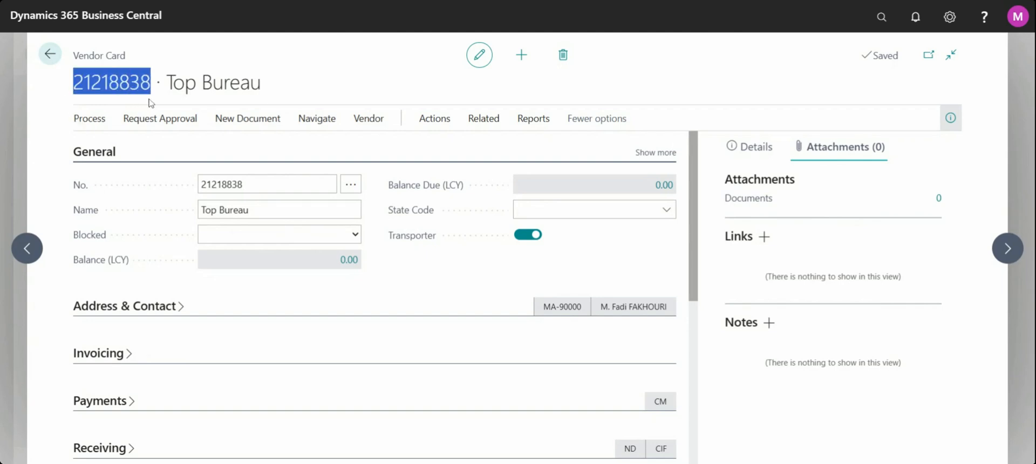
{"action": "left_click", "coordinate": [302, 87]}
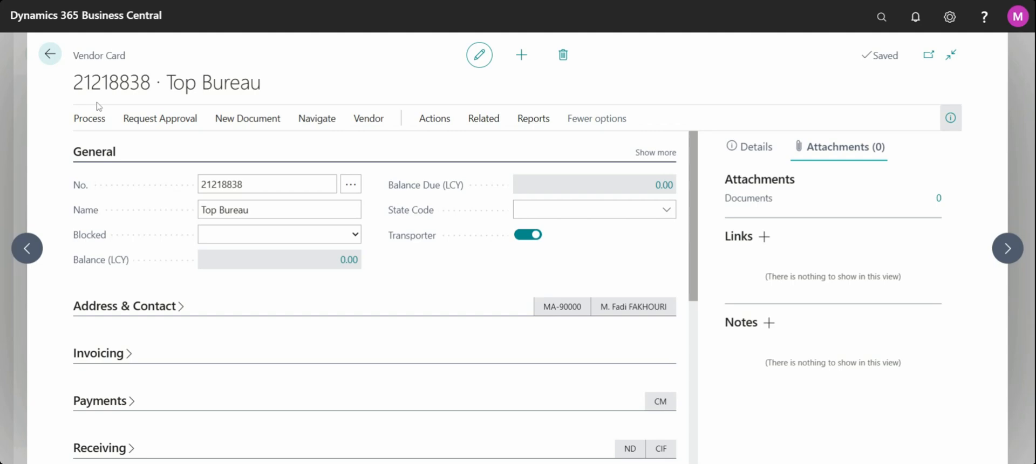
{"action": "left_click", "coordinate": [50, 56]}
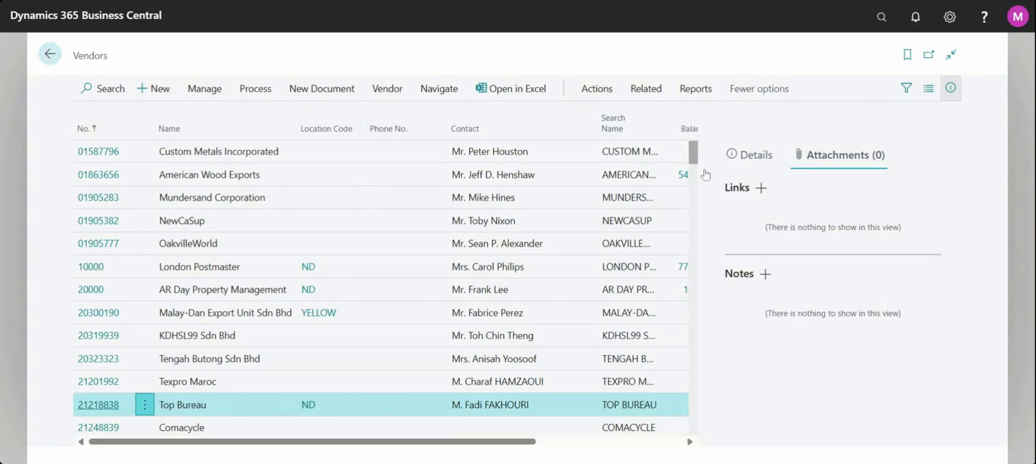
{"action": "left_click", "coordinate": [951, 90]}
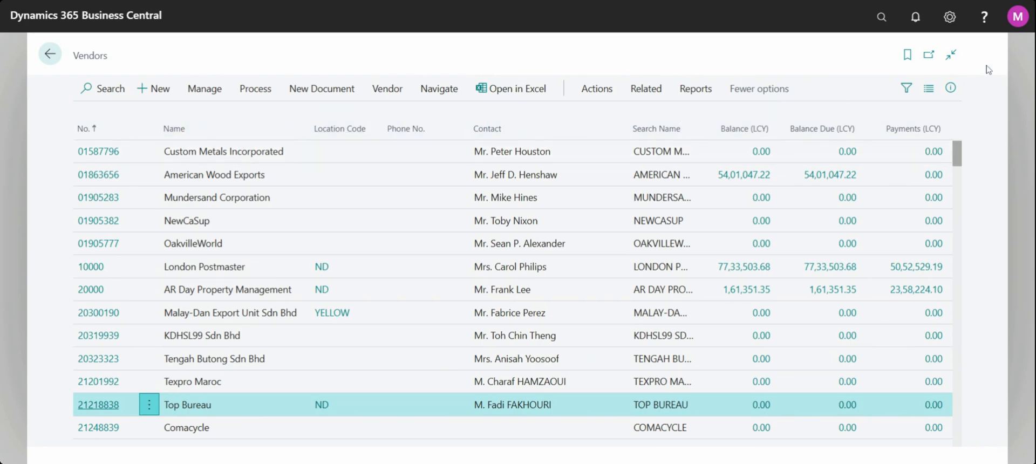
Try to find a "transport" field to add while personalizing the Vendors list, and finish personalizing.
{"action": "left_click", "coordinate": [950, 18]}
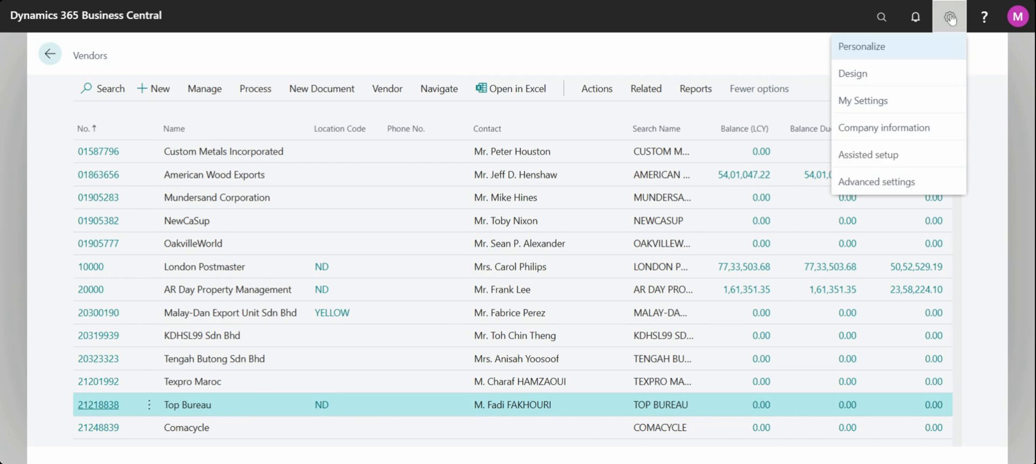
{"action": "left_click", "coordinate": [914, 44]}
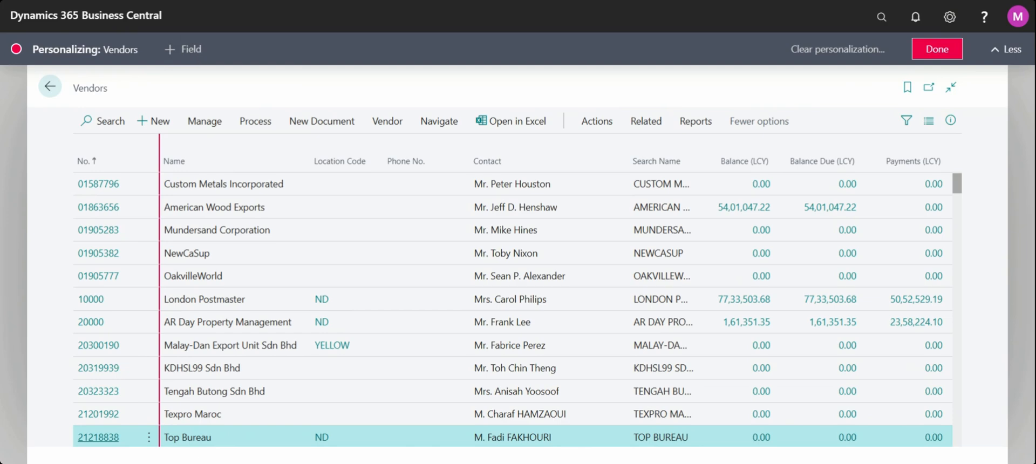
{"action": "left_click", "coordinate": [174, 49]}
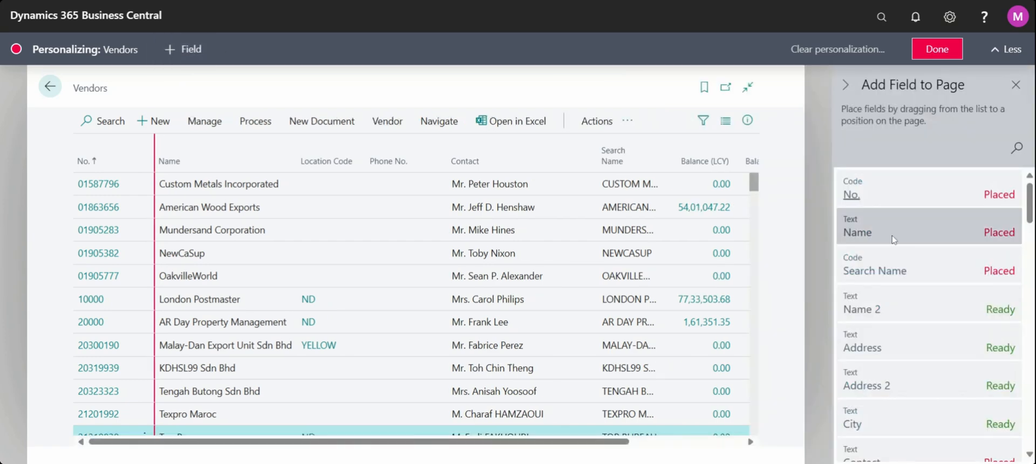
{"action": "left_click", "coordinate": [1016, 148]}
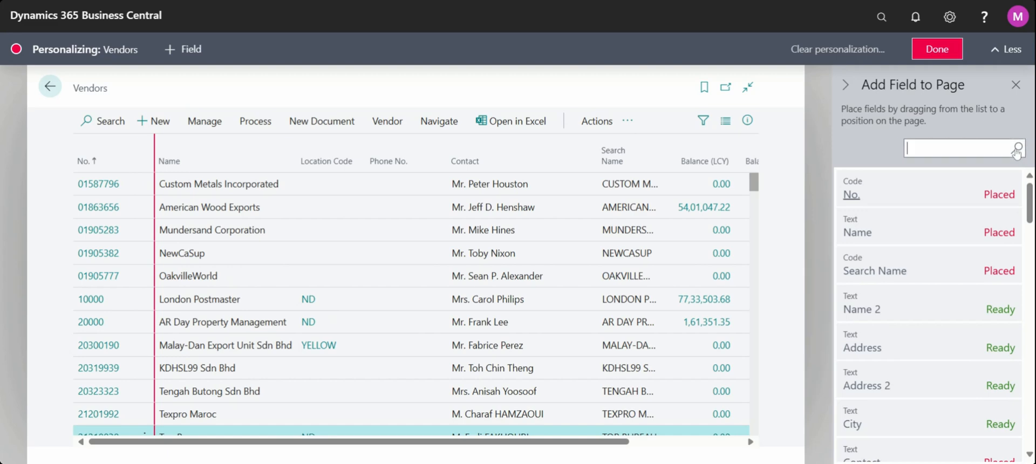
{"action": "type", "text": "tr"}
{"action": "type", "text": "ab"}
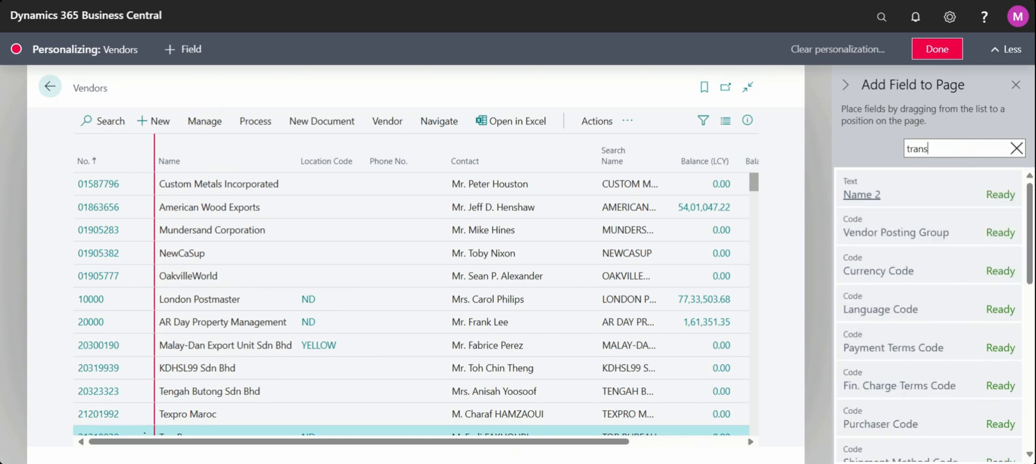
{"action": "type", "text": "port"}
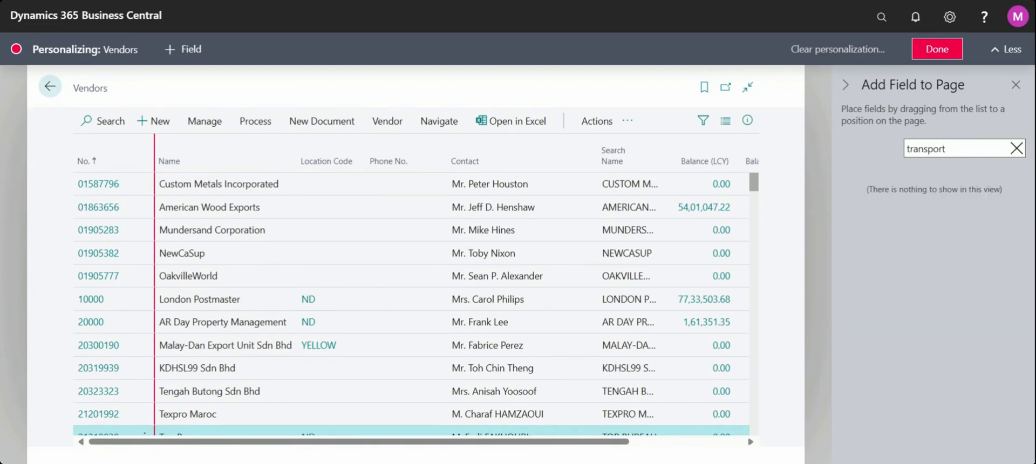
{"action": "left_click", "coordinate": [945, 48]}
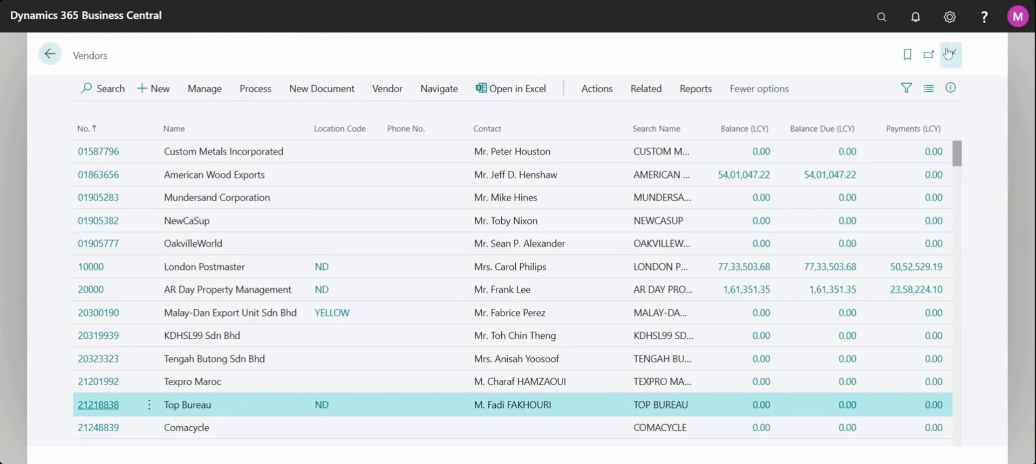
Design the Vendors page by adding the Transporter field as a column between Name and Location Code.
{"action": "left_click", "coordinate": [950, 16]}
{"action": "left_click", "coordinate": [854, 76]}
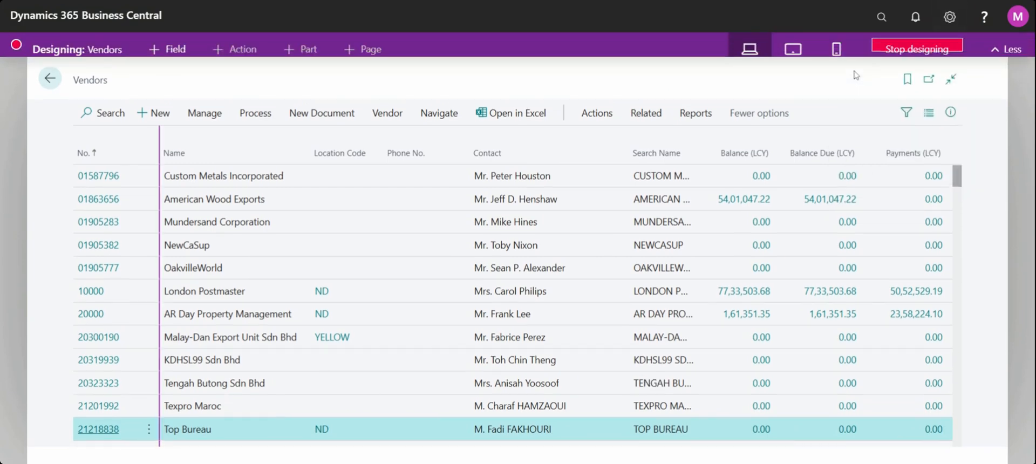
{"action": "left_click", "coordinate": [184, 63]}
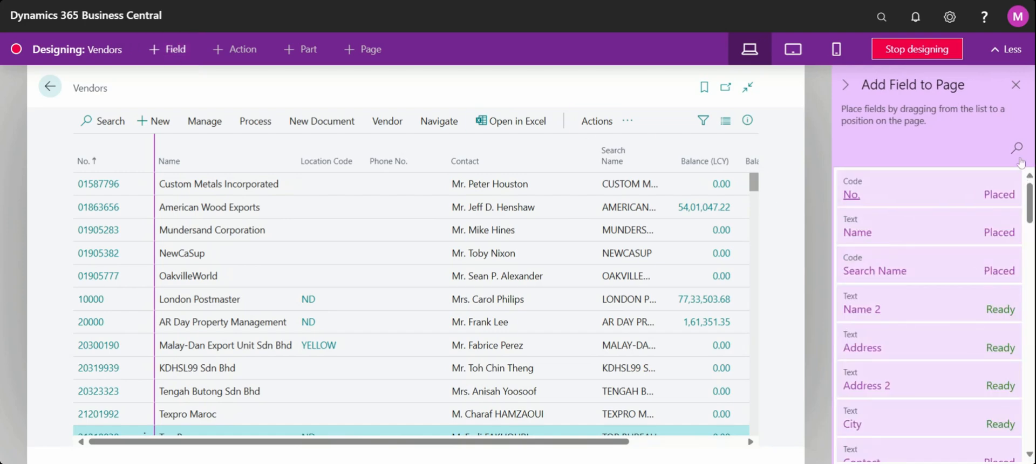
{"action": "left_click", "coordinate": [1017, 148]}
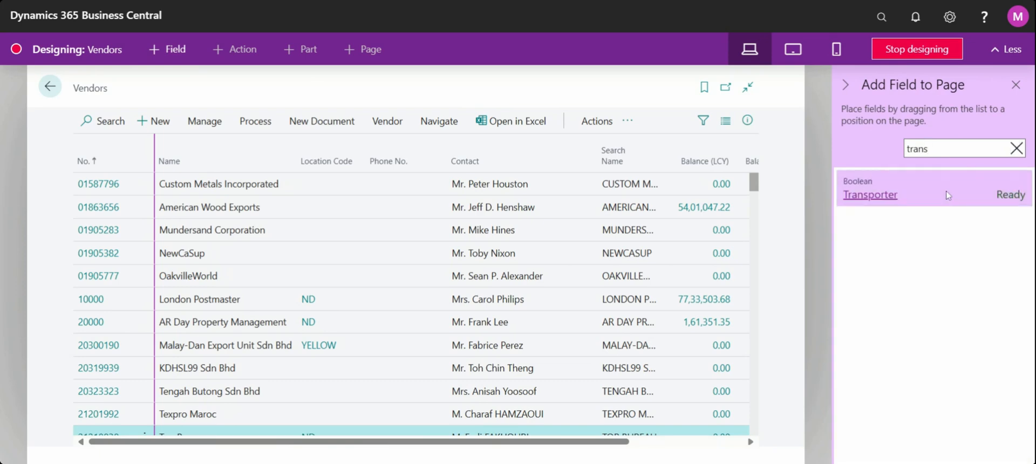
{"action": "left_click", "coordinate": [948, 195]}
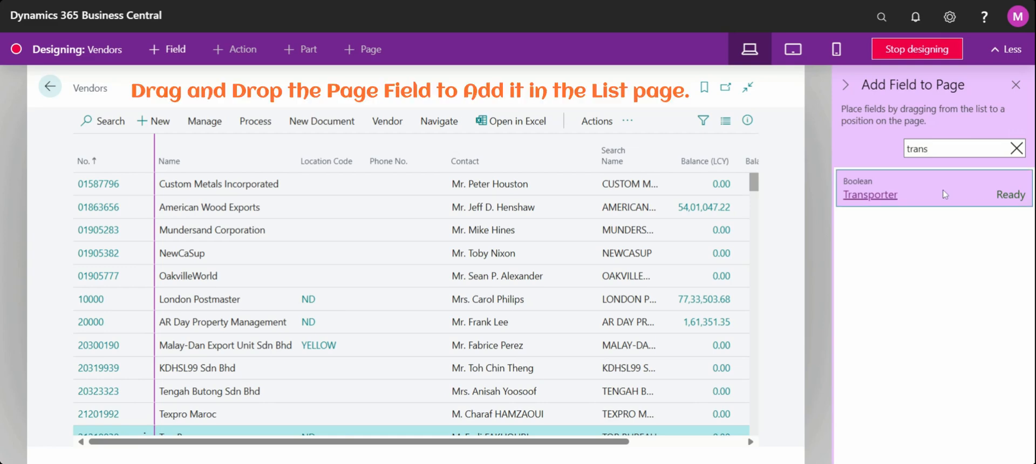
{"action": "left_click_drag", "start_coordinate": [945, 195], "coordinate": [297, 156]}
{"action": "left_click_drag", "start_coordinate": [296, 156], "coordinate": [294, 156]}
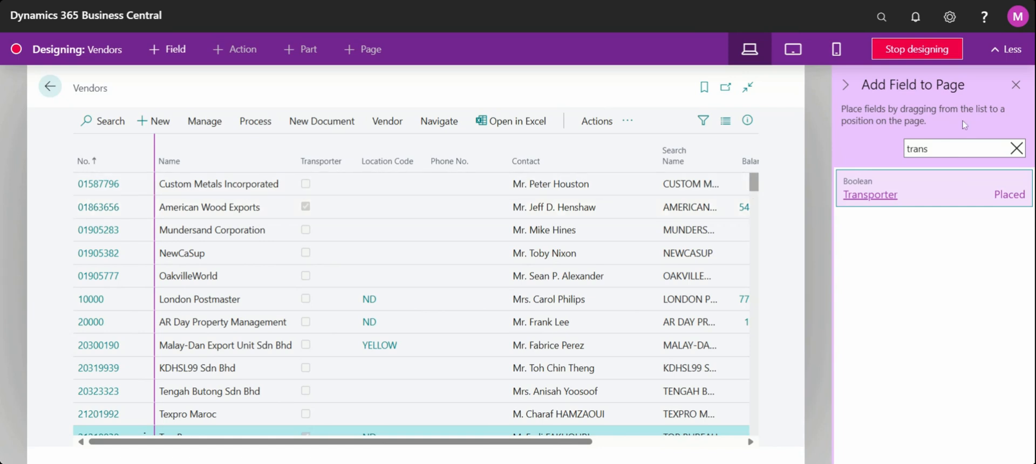
Clear the field search, stop designing the Vendors page and close the Finish Up Design form.
{"action": "left_click", "coordinate": [1017, 149]}
{"action": "left_click", "coordinate": [910, 49]}
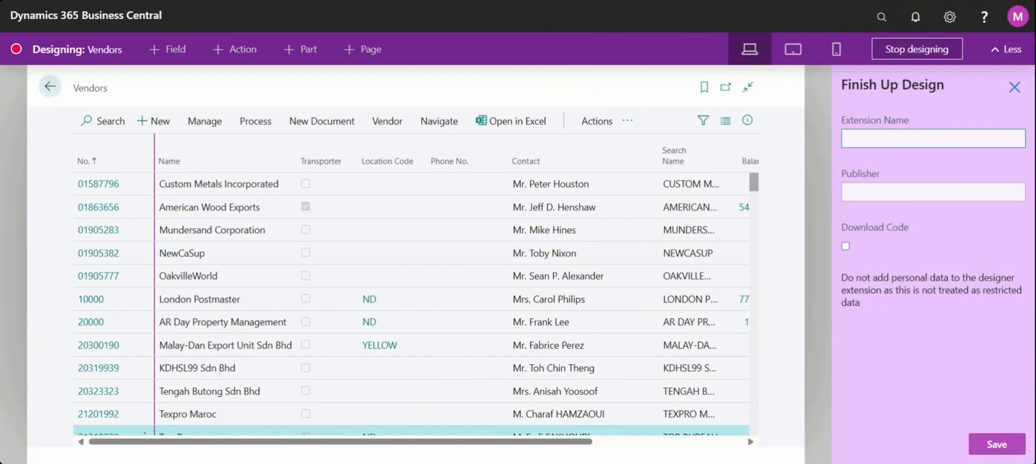
{"action": "left_click", "coordinate": [1014, 86]}
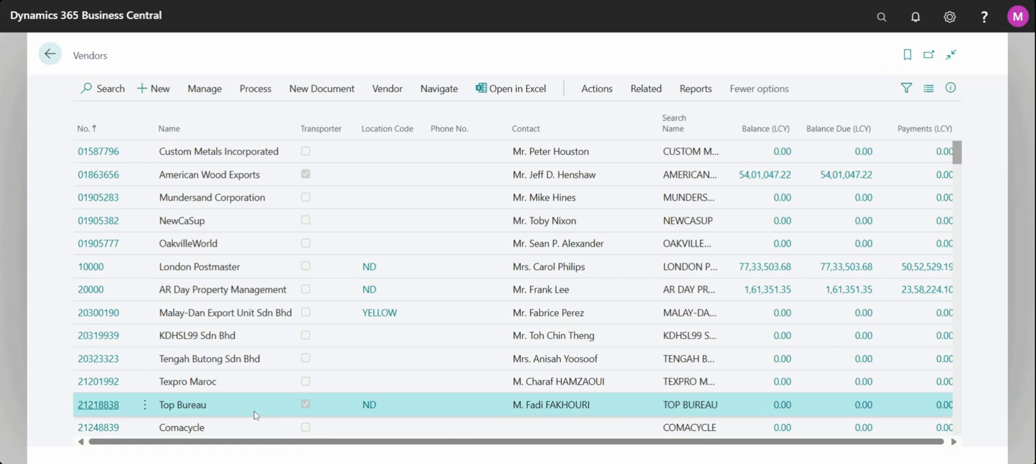
Add a filter on the Transporter column to the Vendors list and choose its value.
{"action": "left_click", "coordinate": [352, 131]}
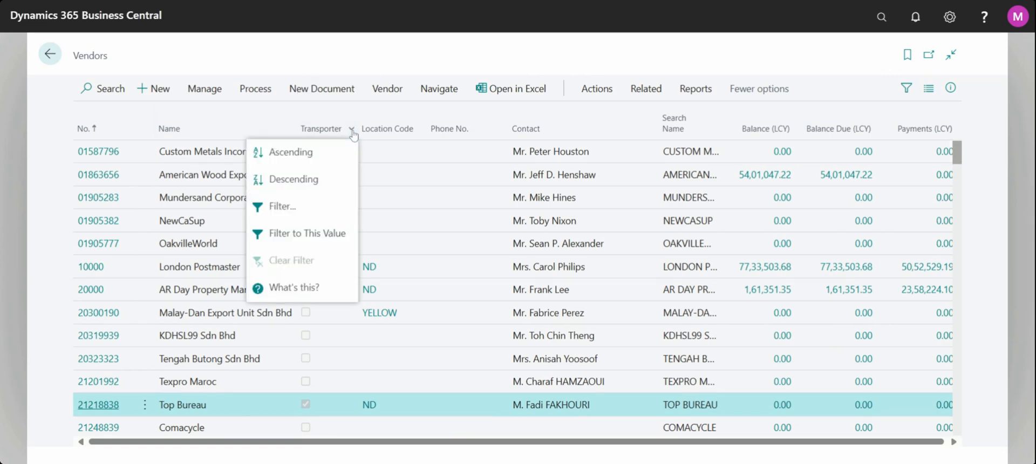
{"action": "left_click", "coordinate": [315, 211]}
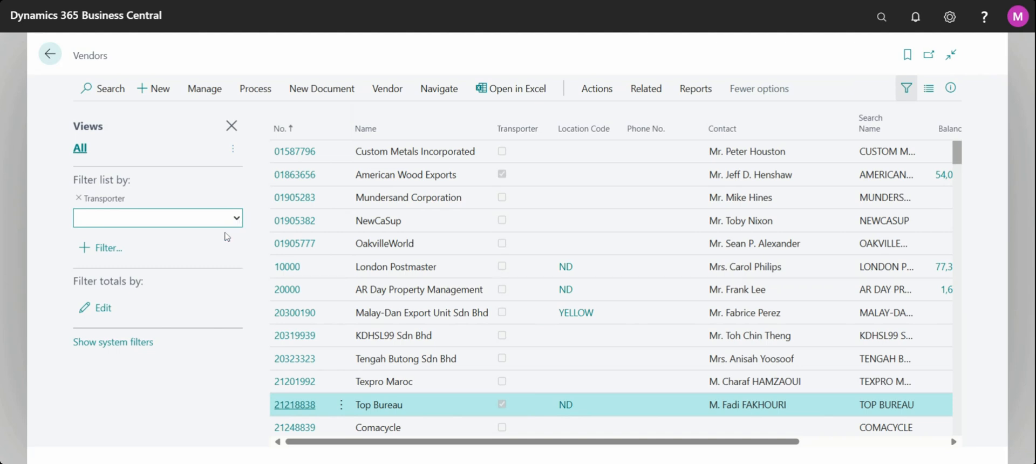
{"action": "left_click", "coordinate": [198, 270]}
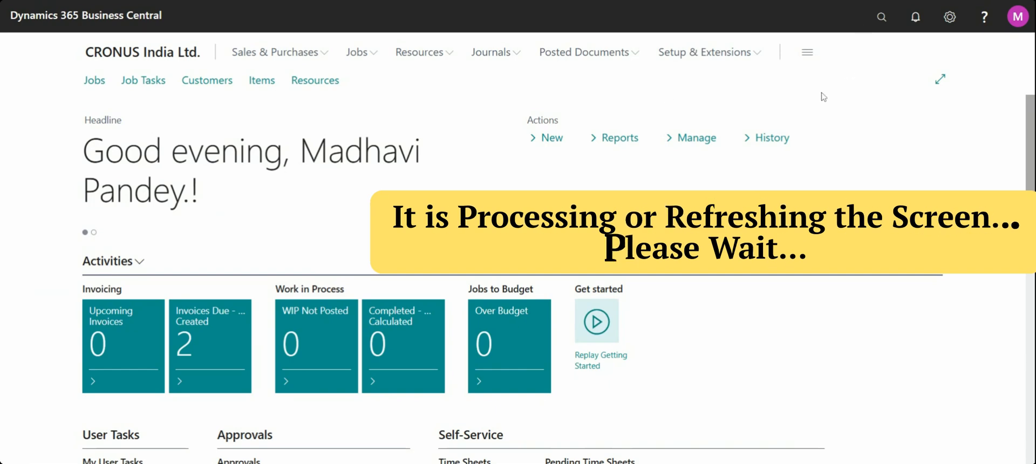
Reopen the Vendors list from the home page and filter it to vendors with Transporter set to Yes.
{"action": "left_click", "coordinate": [881, 16]}
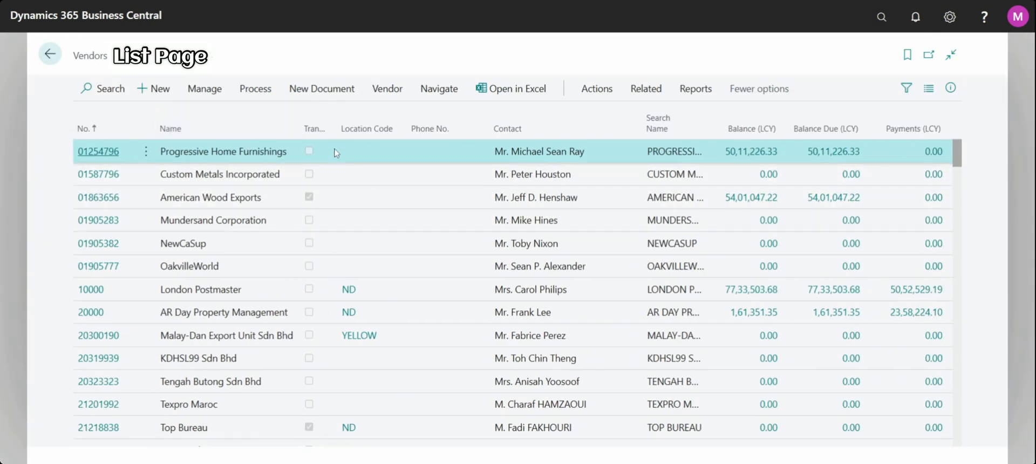
{"action": "left_click", "coordinate": [333, 130]}
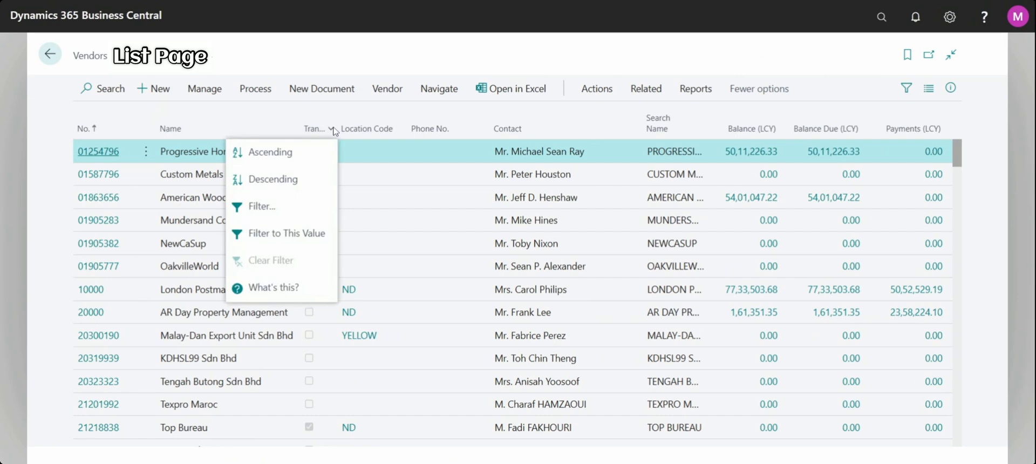
{"action": "left_click", "coordinate": [300, 208]}
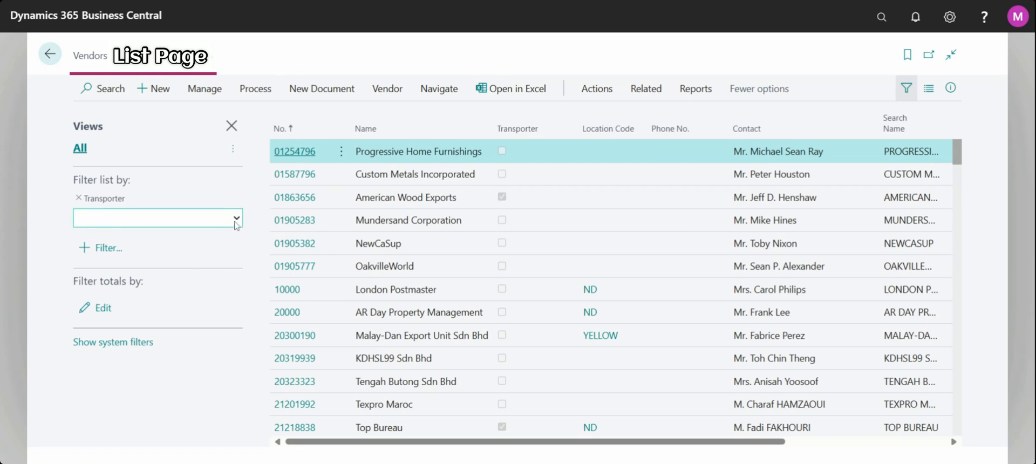
{"action": "left_click", "coordinate": [199, 275]}
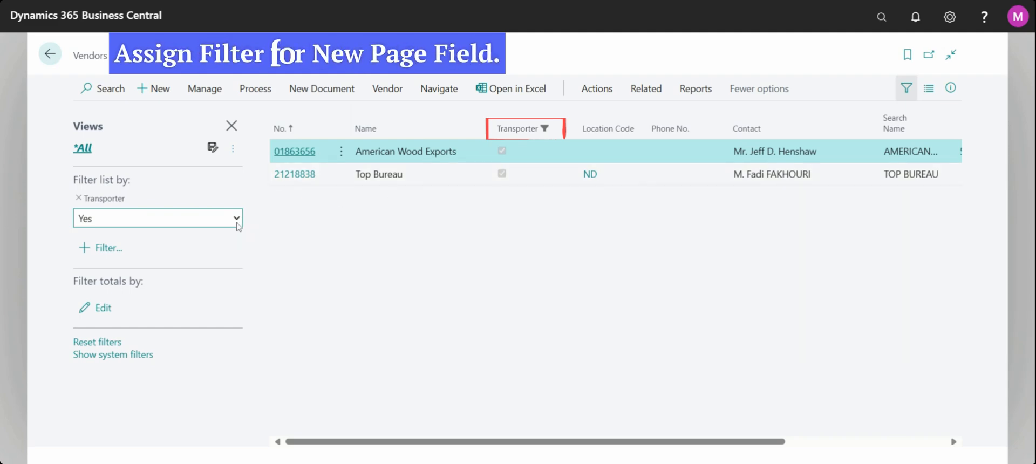
Switch the Transporter filter to No and back to Yes.
{"action": "left_click", "coordinate": [117, 260]}
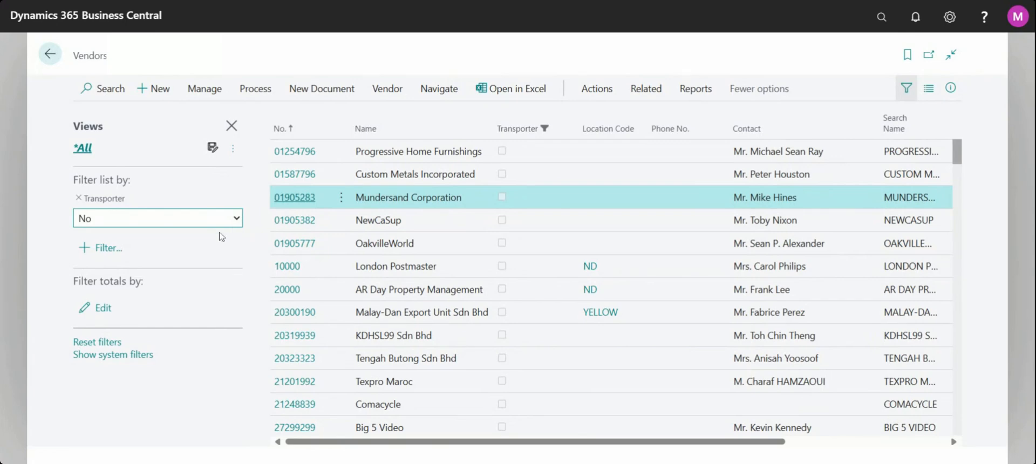
{"action": "left_click", "coordinate": [172, 269]}
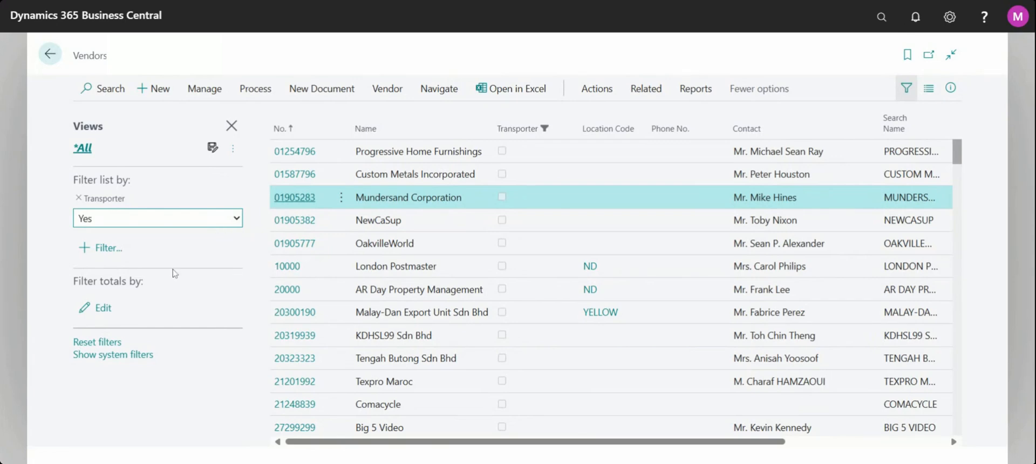